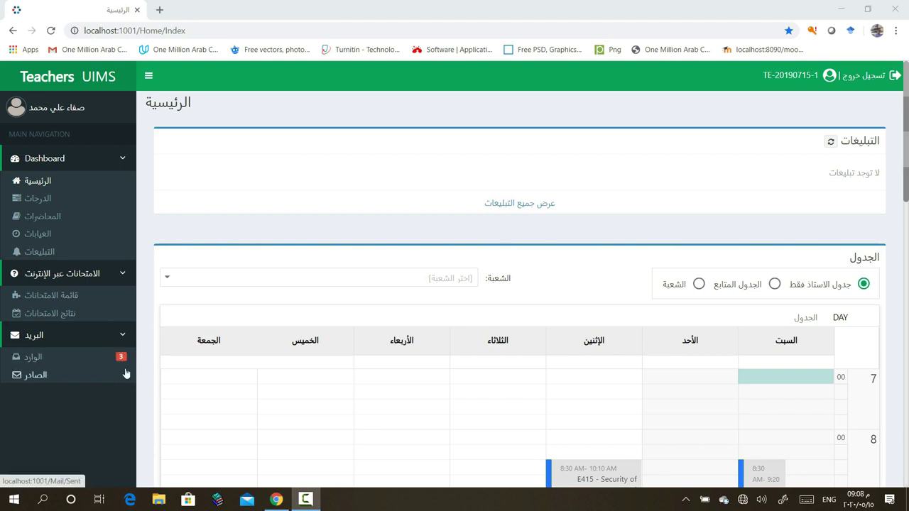
- Open the received mail list (الوارد) and narrow the sender column to bring the attachments column into view
{"action": "left_click", "coordinate": [34, 365]}
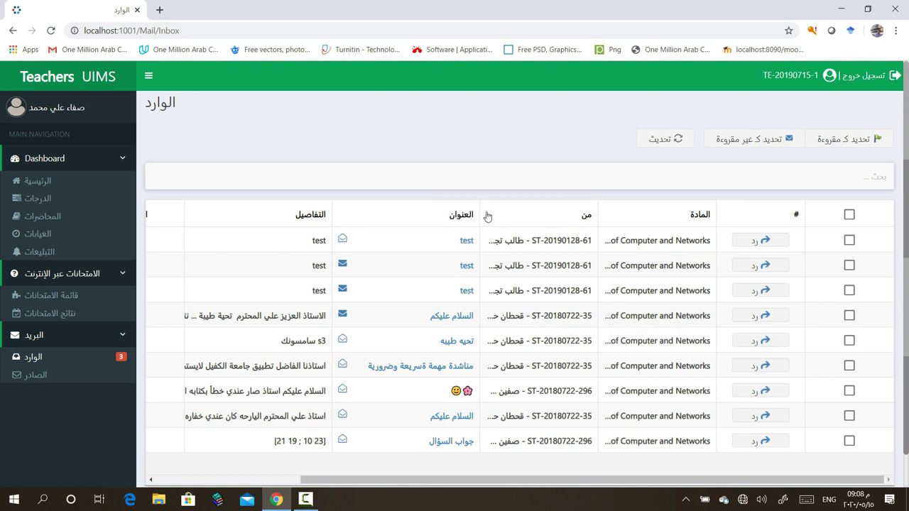
{"action": "left_click_drag", "start_coordinate": [488, 210], "coordinate": [516, 206]}
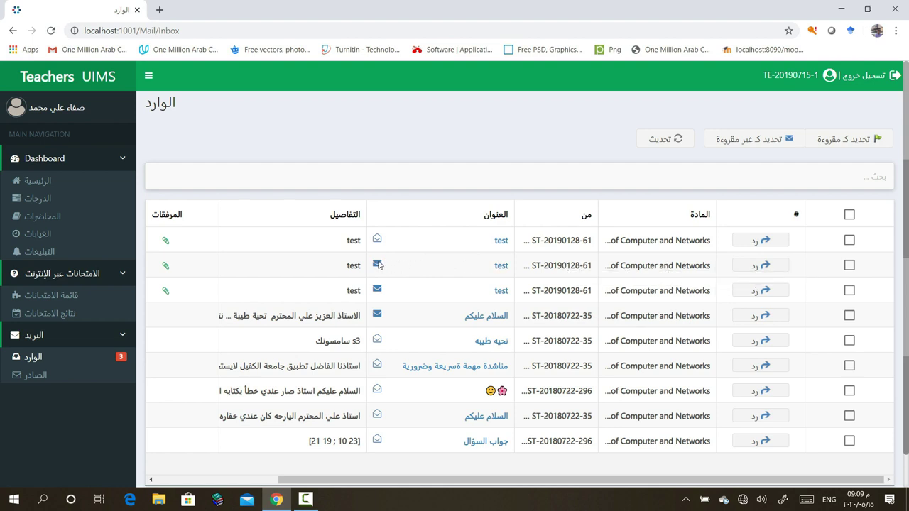
- Open the second and third "test" messages one after the other, returning to the inbox after each
{"action": "left_click", "coordinate": [501, 266]}
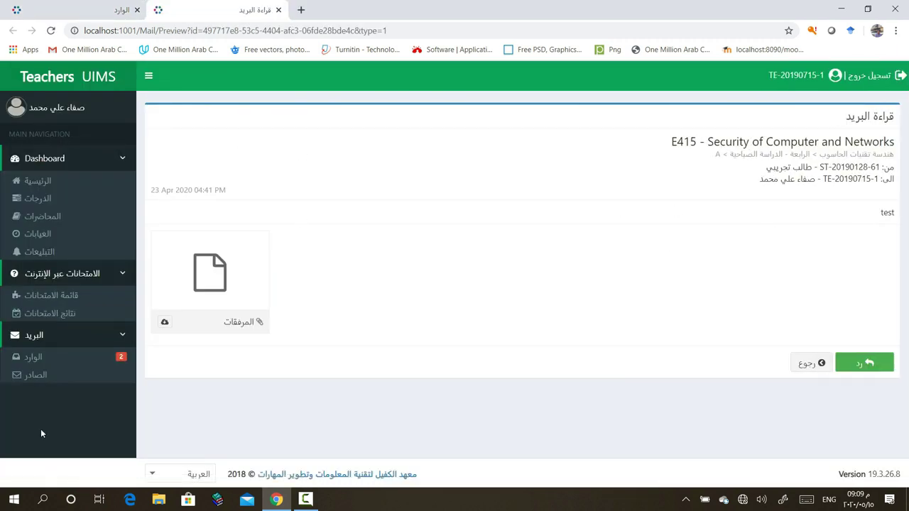
{"action": "left_click", "coordinate": [99, 364]}
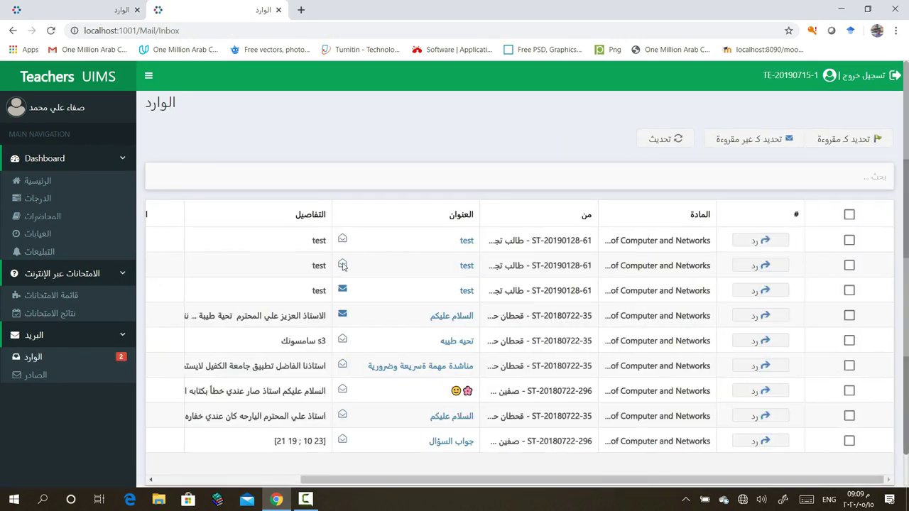
{"action": "left_click", "coordinate": [466, 295]}
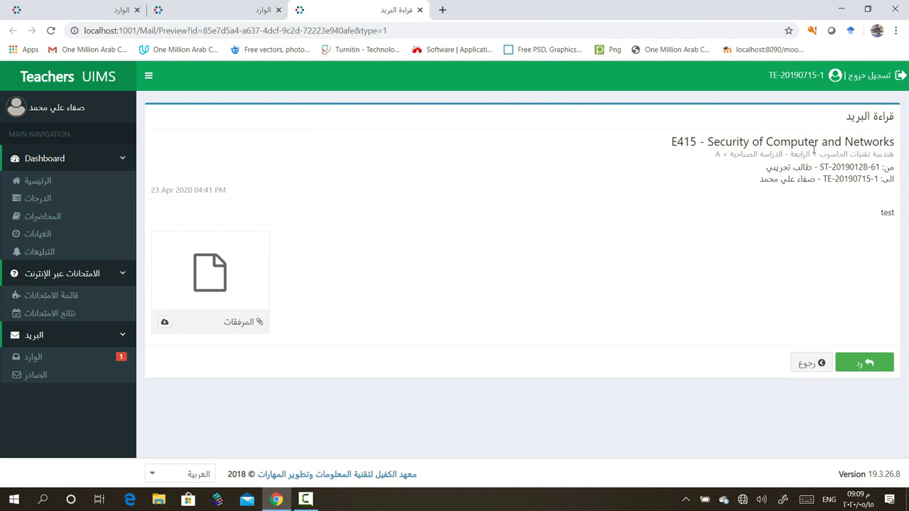
{"action": "left_click", "coordinate": [64, 359]}
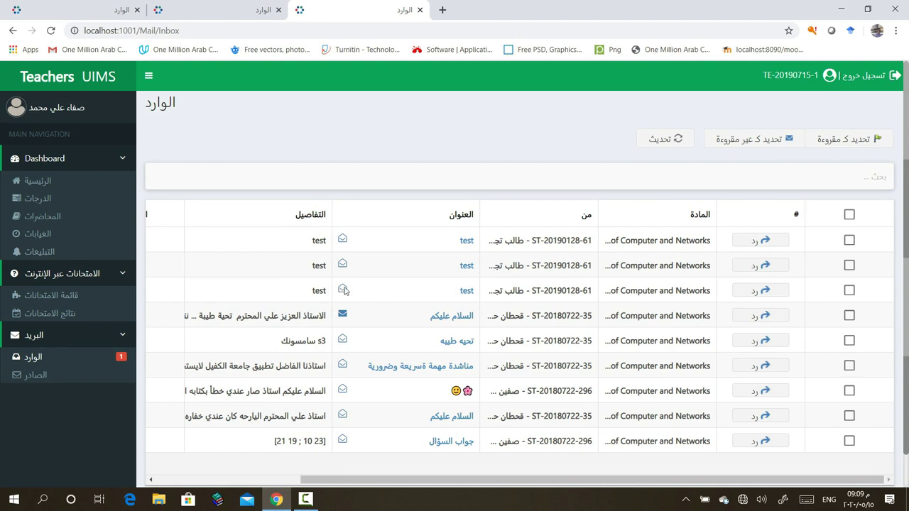
- Select the three "test" messages in the inbox and mark them as unread
{"action": "left_click", "coordinate": [849, 241]}
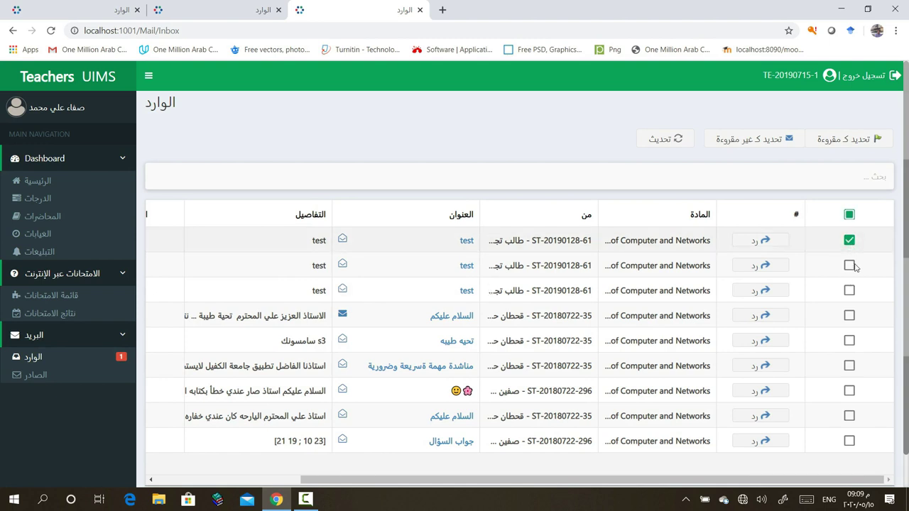
{"action": "left_click", "coordinate": [850, 266]}
{"action": "left_click", "coordinate": [851, 292]}
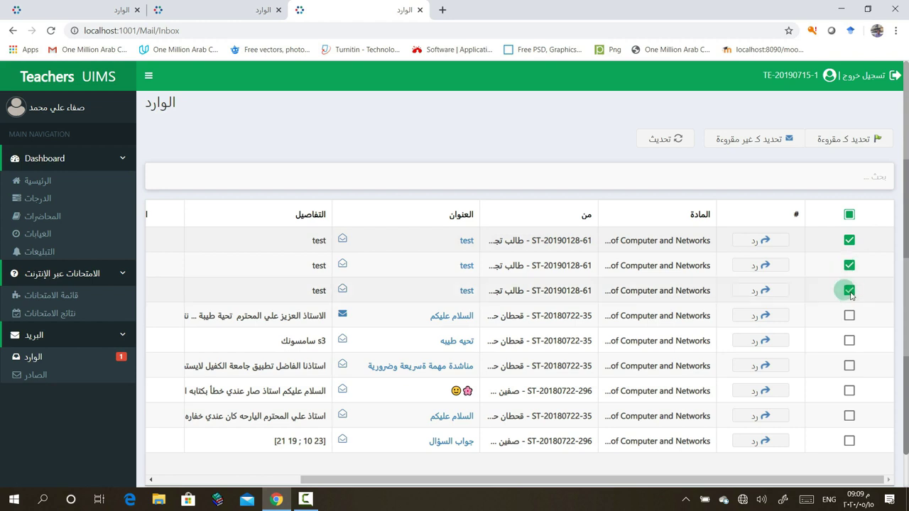
{"action": "left_click", "coordinate": [791, 138]}
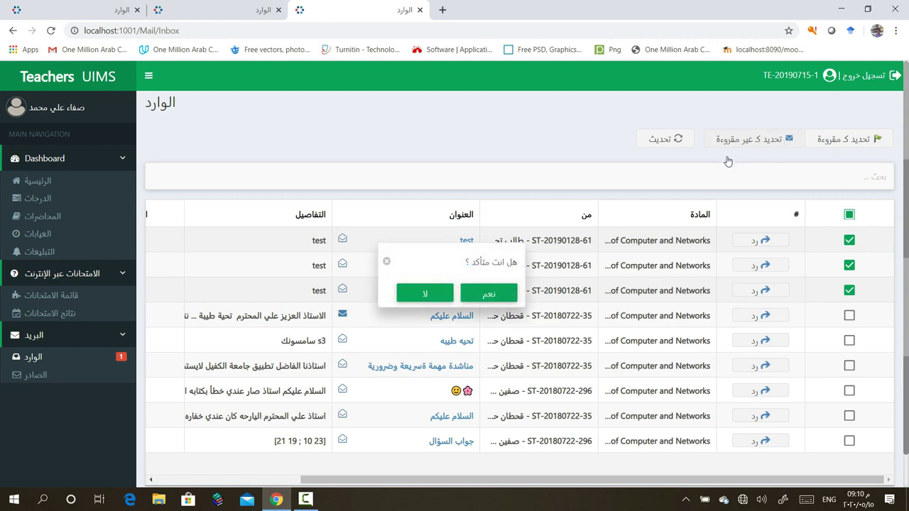
{"action": "left_click", "coordinate": [483, 300]}
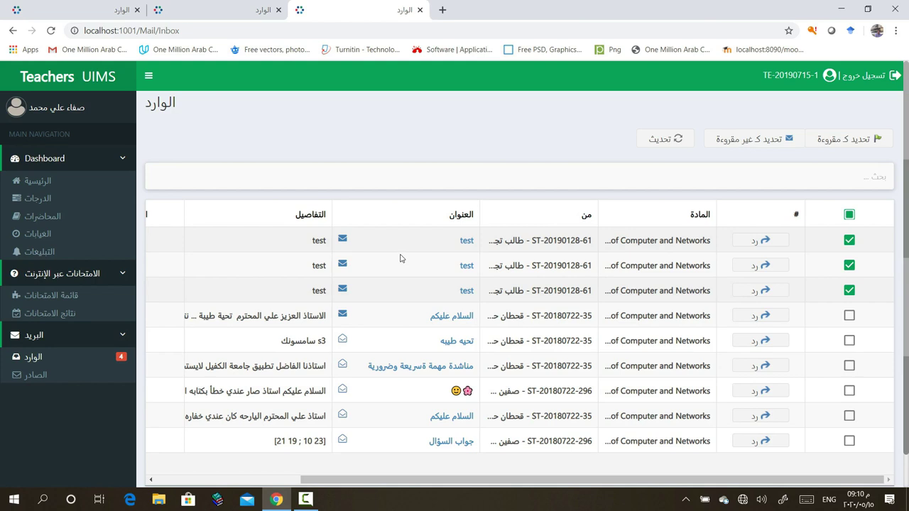
- Mark the three selected "test" messages as read and clear their selection
{"action": "left_click", "coordinate": [850, 146]}
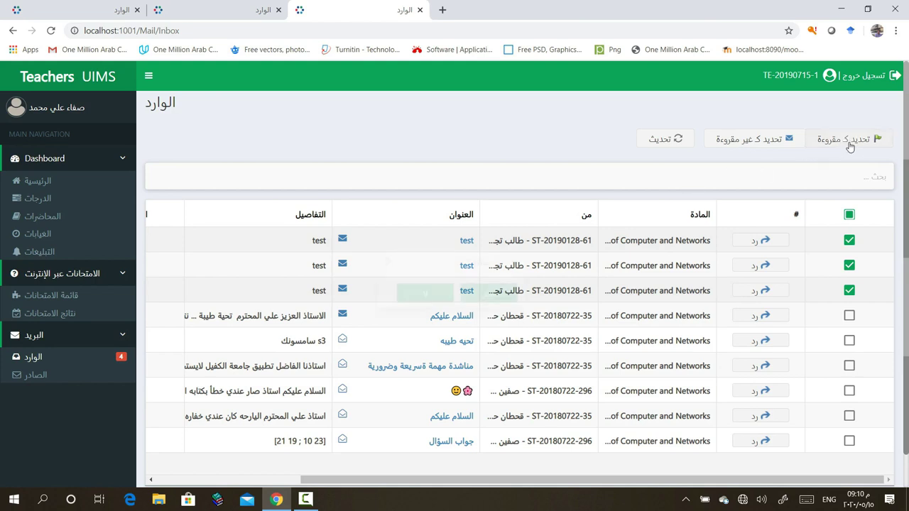
{"action": "left_click", "coordinate": [501, 292]}
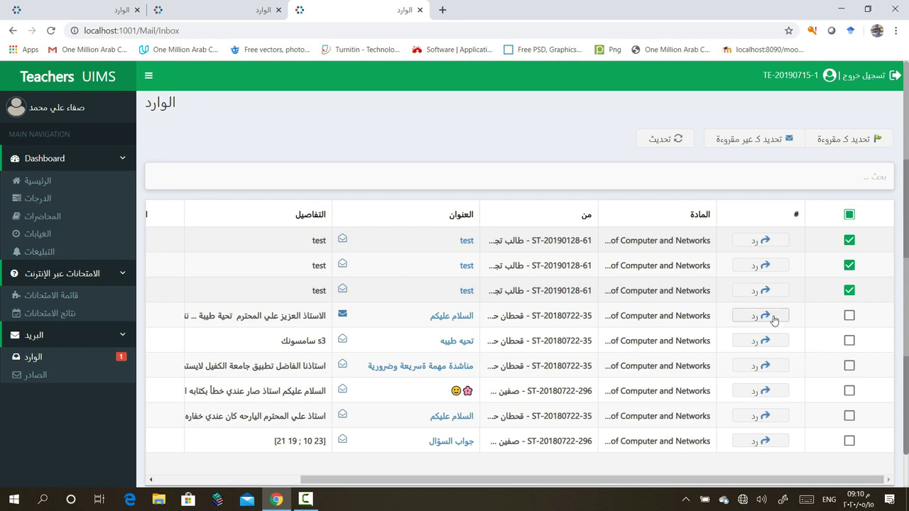
{"action": "left_click", "coordinate": [849, 291]}
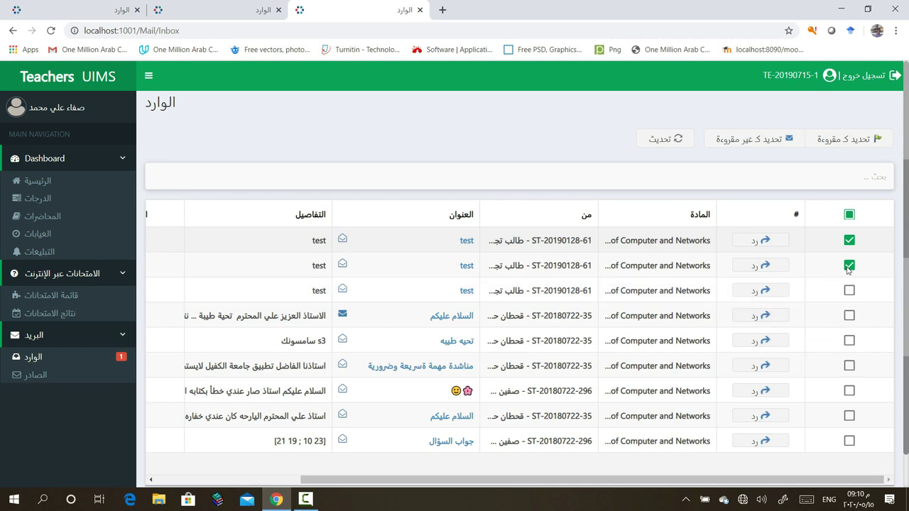
{"action": "left_click", "coordinate": [849, 265]}
{"action": "left_click", "coordinate": [849, 241]}
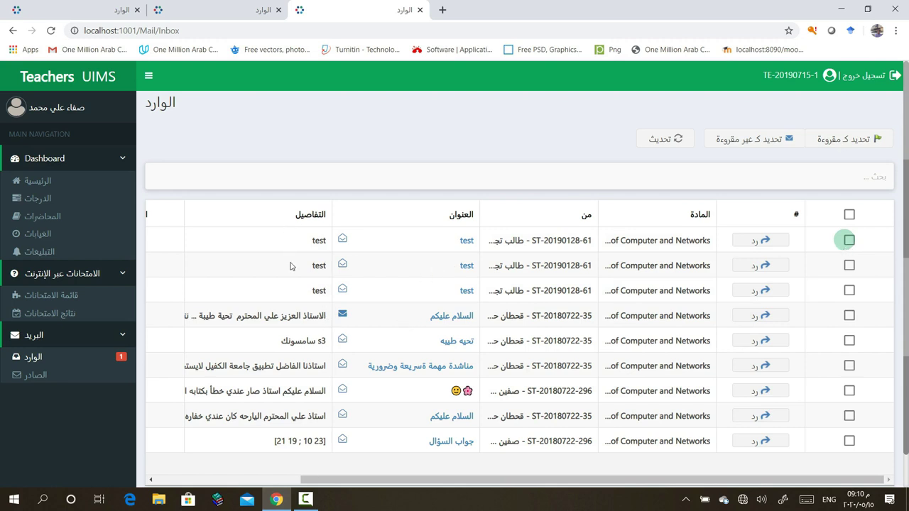
- Check the attachments and date columns of the received messages and refresh the inbox list
{"action": "left_click", "coordinate": [149, 481]}
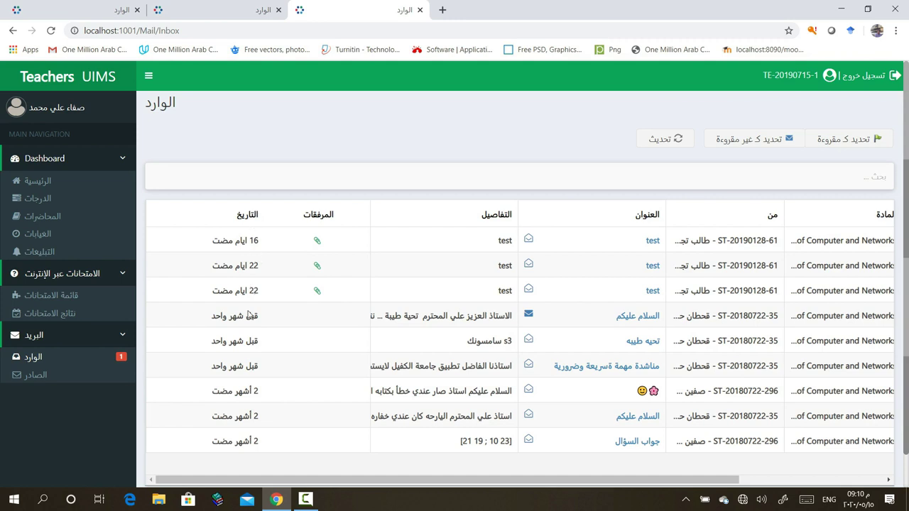
{"action": "left_click_drag", "start_coordinate": [202, 480], "coordinate": [348, 476]}
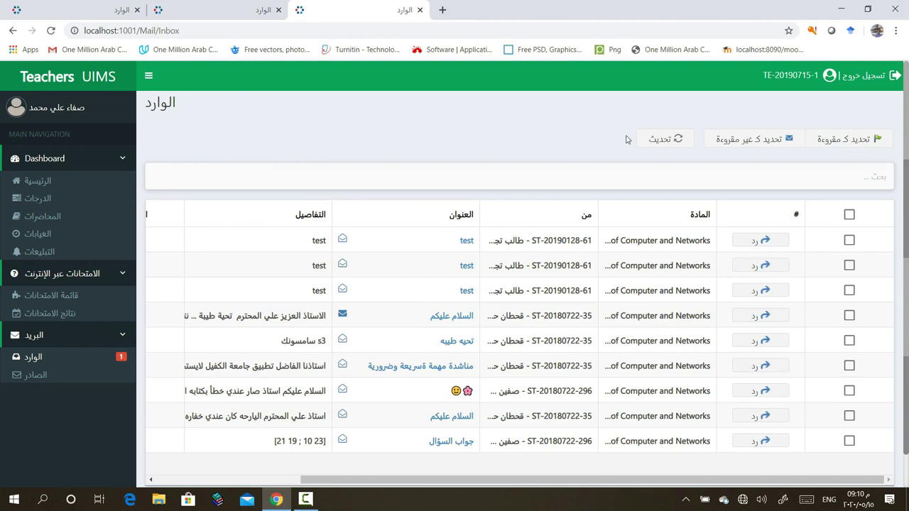
{"action": "left_click", "coordinate": [662, 142]}
{"action": "left_click", "coordinate": [664, 142]}
- Search the inbox for "test" and clear the search to restore the full message list
{"action": "left_click", "coordinate": [777, 179]}
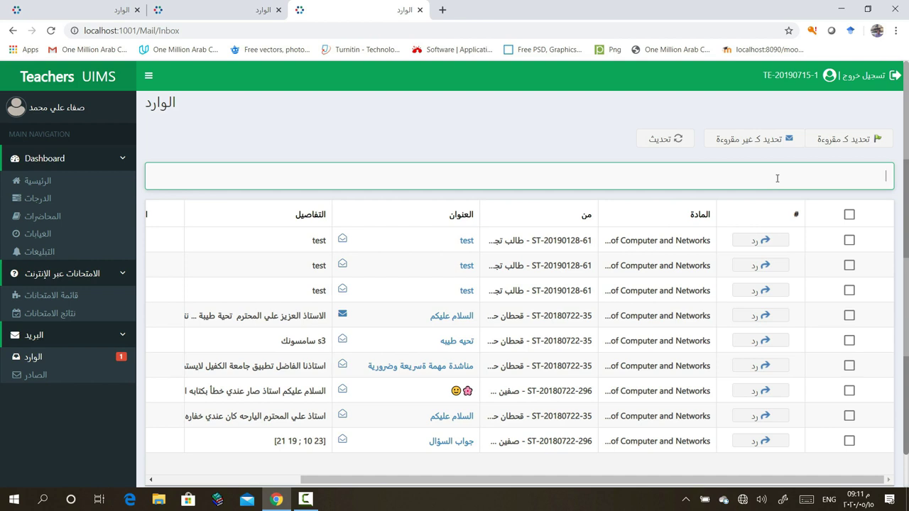
{"action": "type", "text": "test"}
{"action": "key", "text": "Return"}
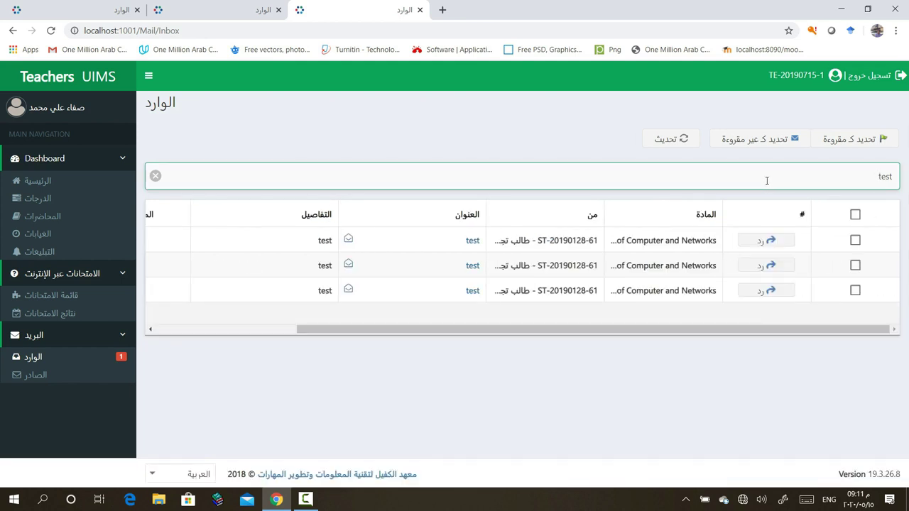
{"action": "left_click", "coordinate": [155, 177]}
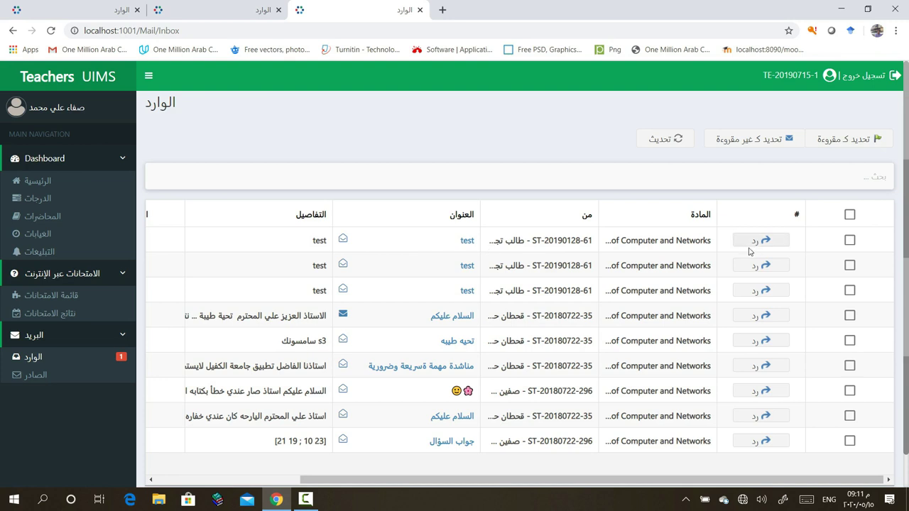
- Open the first "test" message and start a reply containing the text "czzxczx"
{"action": "left_click", "coordinate": [466, 240]}
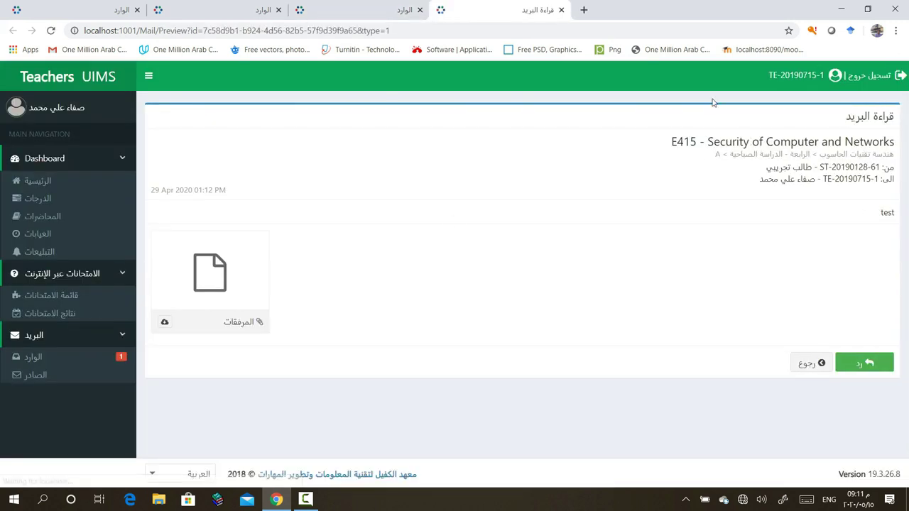
{"action": "left_click", "coordinate": [859, 363]}
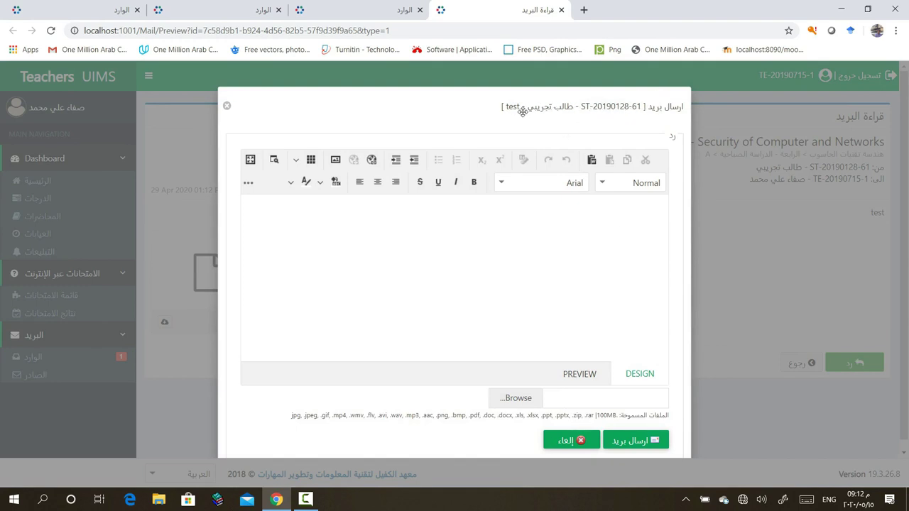
{"action": "left_click", "coordinate": [616, 229]}
{"action": "type", "text": "czzxczx"}
- Attach the 115 KB PDF file from the الورشة الثالثة folder to the reply
{"action": "left_click", "coordinate": [518, 399]}
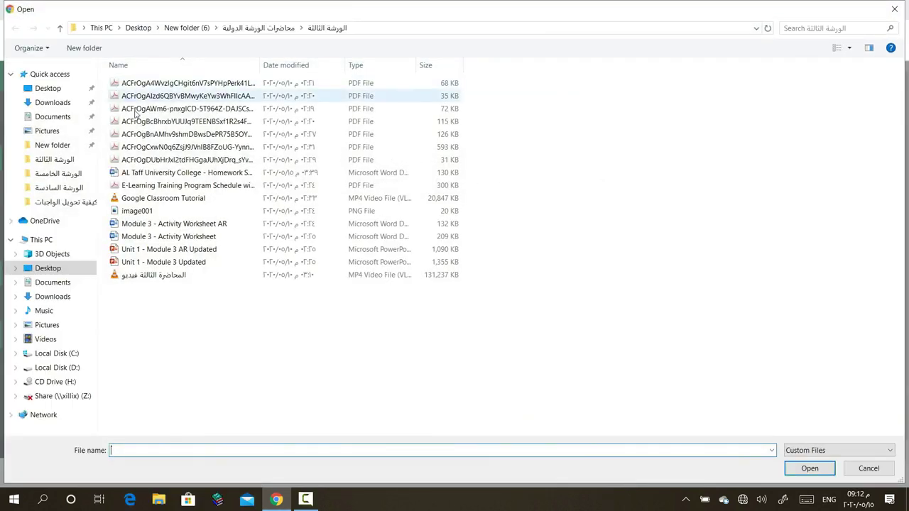
{"action": "left_click", "coordinate": [185, 122]}
{"action": "left_click", "coordinate": [810, 469]}
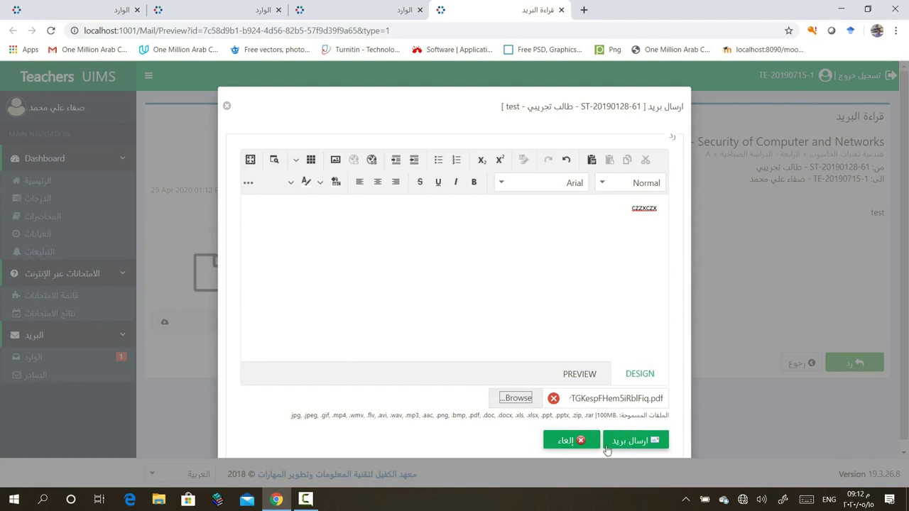
- Discard the draft reply and return from the message to the inbox
{"action": "left_click", "coordinate": [570, 443]}
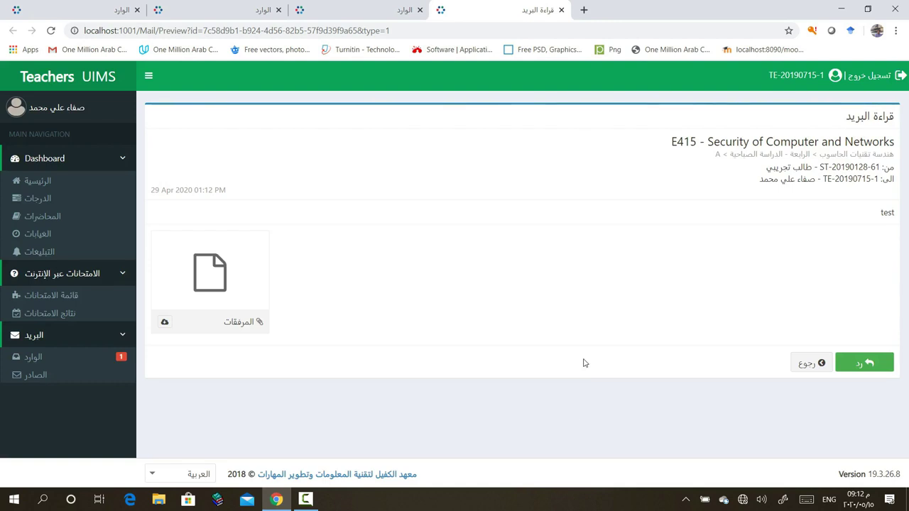
{"action": "left_click", "coordinate": [809, 364]}
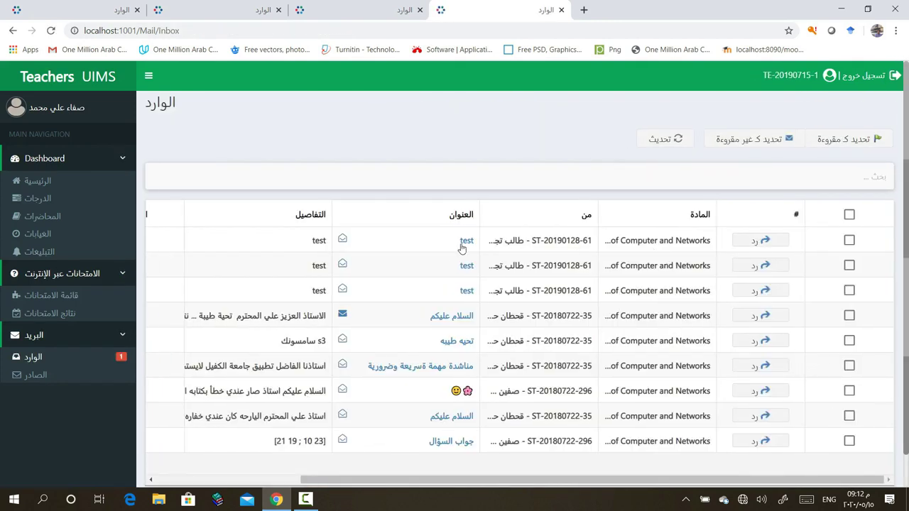
- Start a reply to the first "test" message directly from the inbox list and look over the editor's formatting options
{"action": "left_click", "coordinate": [754, 241]}
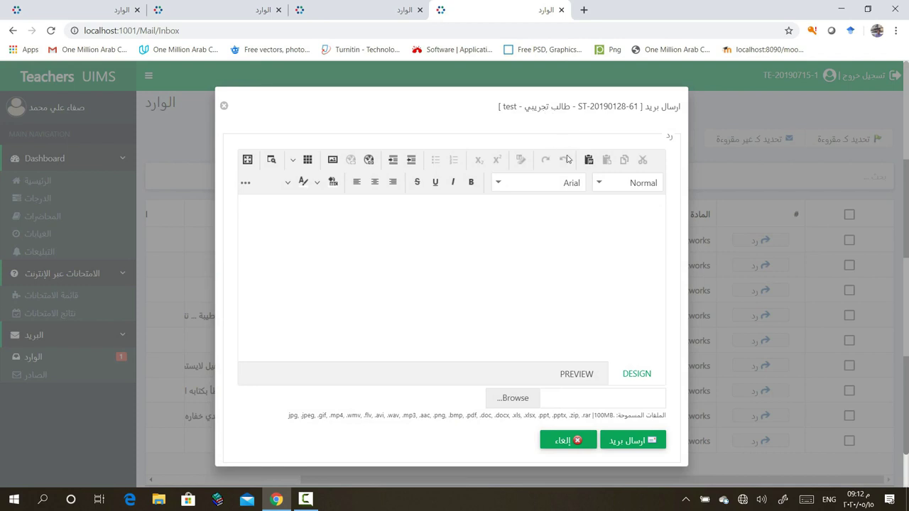
{"action": "left_click", "coordinate": [573, 221]}
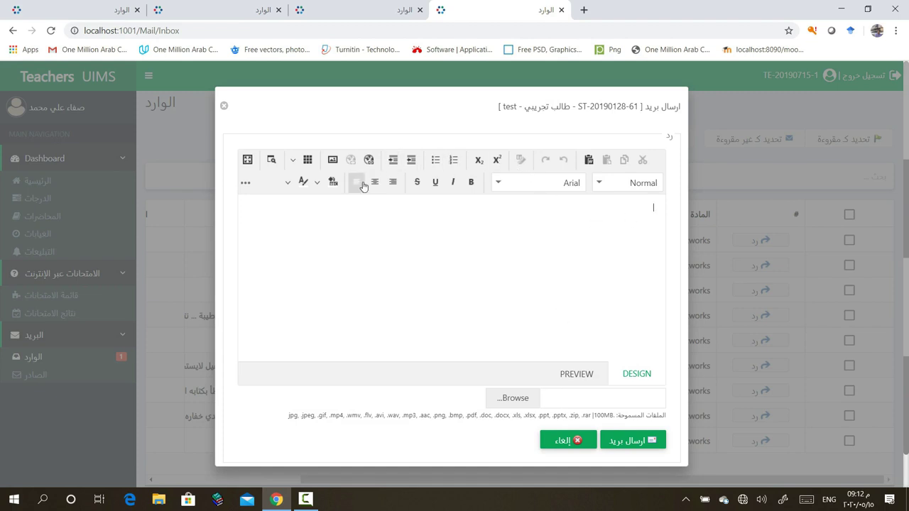
{"action": "left_click", "coordinate": [292, 161]}
{"action": "left_click", "coordinate": [496, 216]}
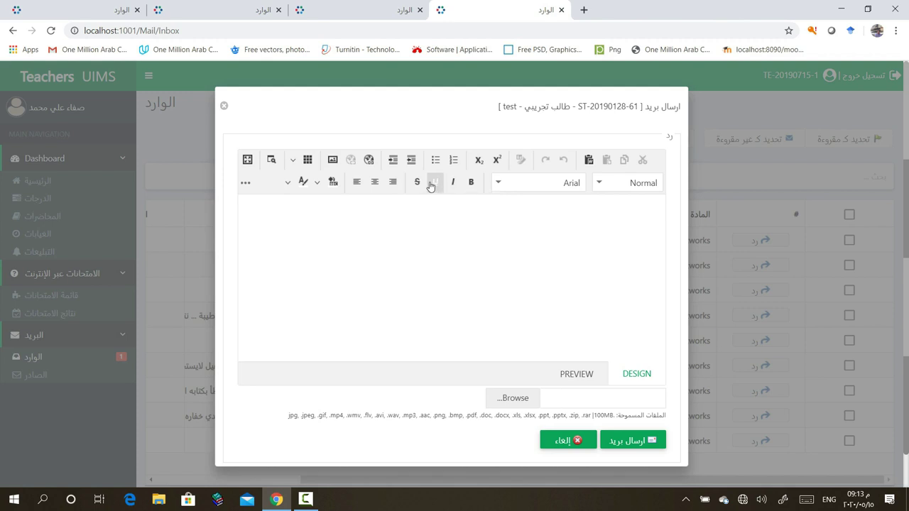
{"action": "left_click", "coordinate": [288, 182]}
{"action": "left_click", "coordinate": [646, 222]}
{"action": "type", "text": "hgsgh"}
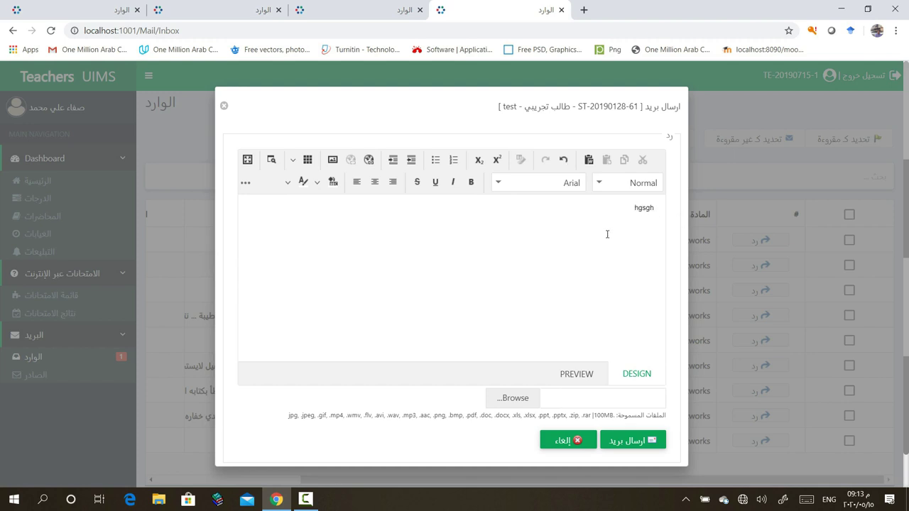
{"action": "type", "text": "l ugd;l i`i id hglphqvm h"}
{"action": "key", "text": "ctrl+z"}
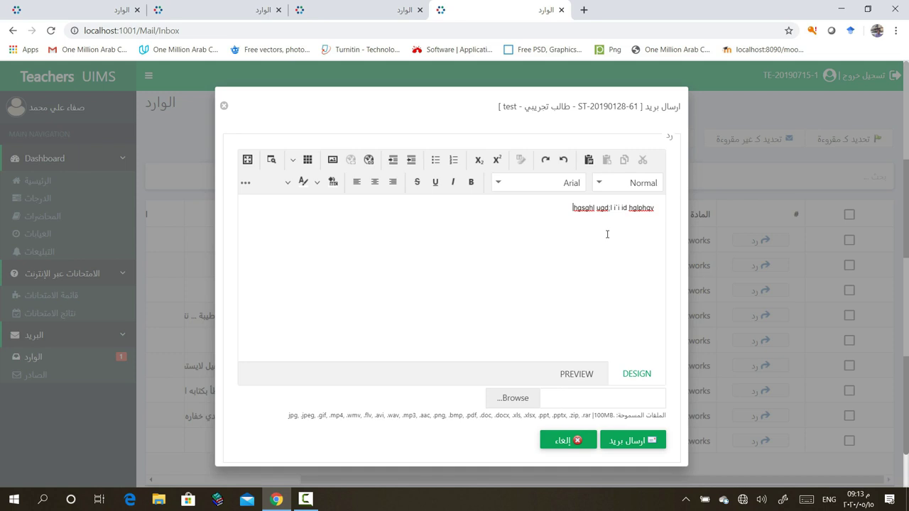
{"action": "key", "text": "BackSpace"}
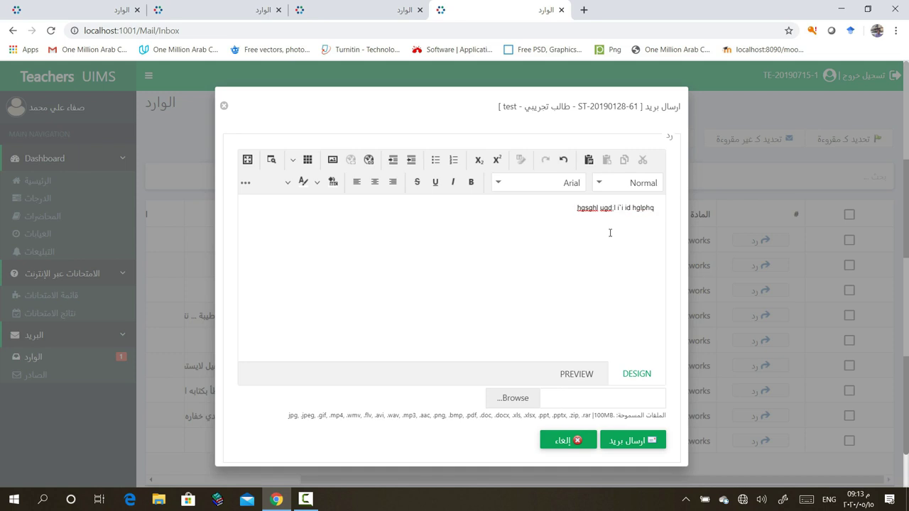
{"action": "key", "text": "ctrl+a"}
{"action": "key", "text": "BackSpace"}
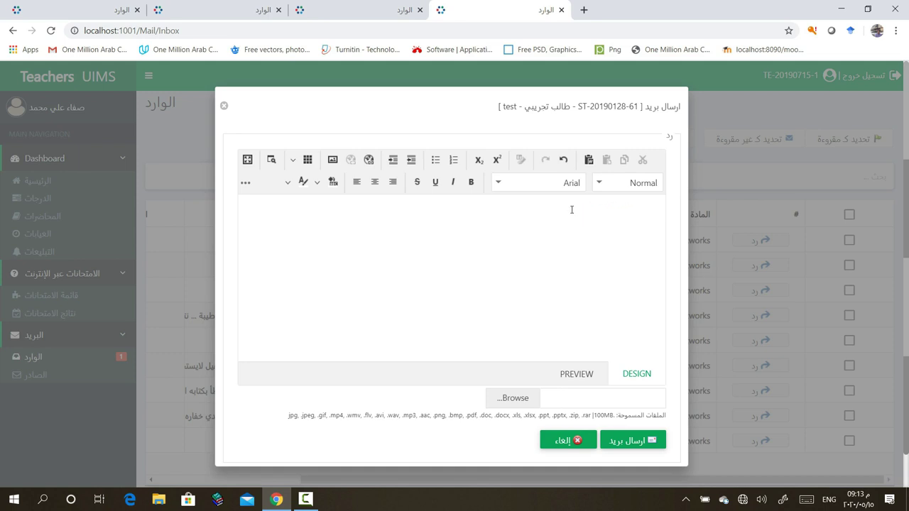
- Write the reply text in Arabic: "السلام عليكم هذه هي المحاضرة المطلوبة"
{"action": "key", "text": "alt+shift"}
{"action": "type", "text": "السلام عليكم هذه هي المحاضرة المط"}
{"action": "type", "text": "لوبة"}
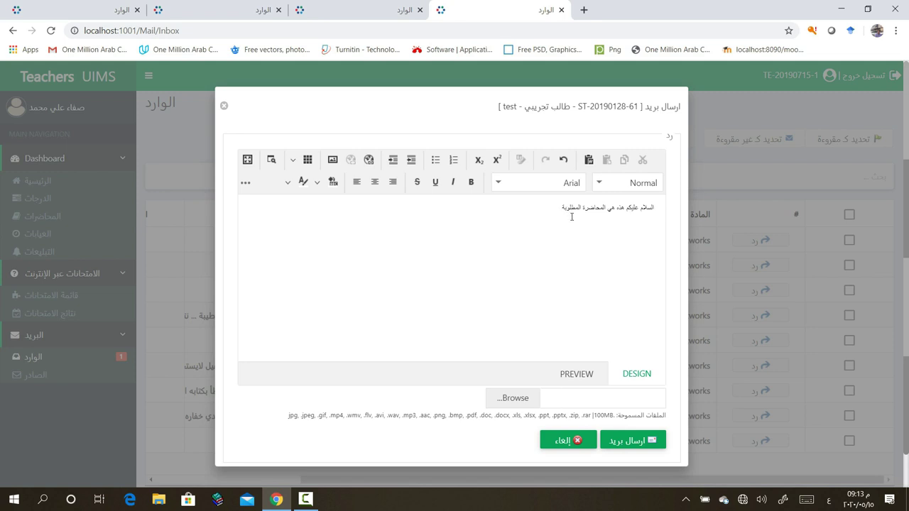
- Attach the 126 KB PDF file from the الورشة الثالثة folder to the reply and send it
{"action": "left_click", "coordinate": [513, 399]}
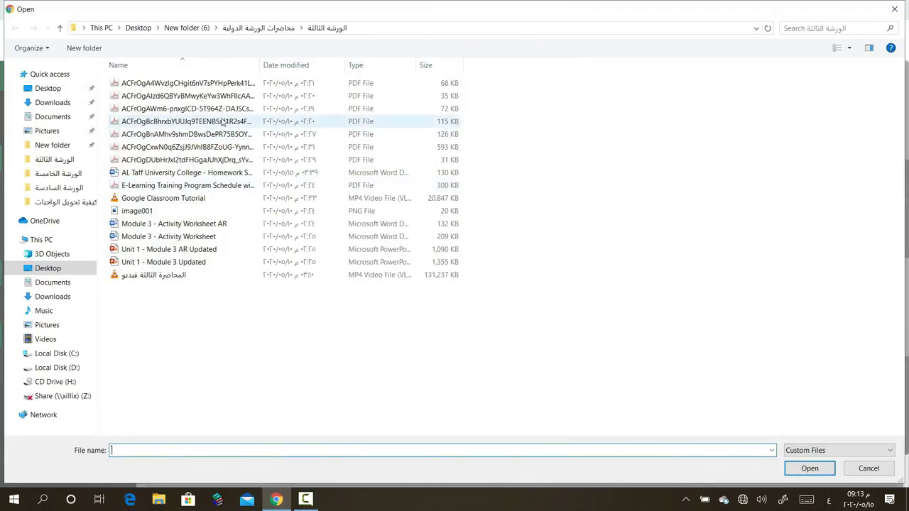
{"action": "left_click", "coordinate": [182, 135]}
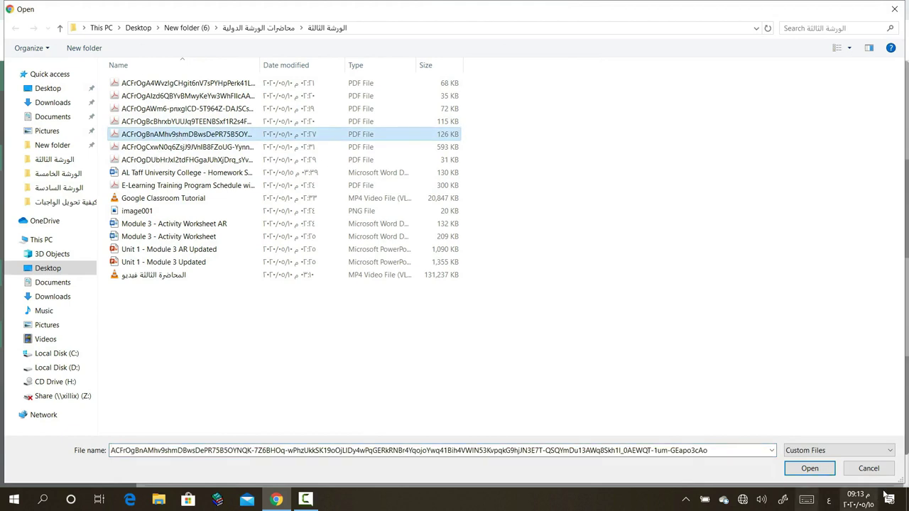
{"action": "left_click", "coordinate": [806, 471]}
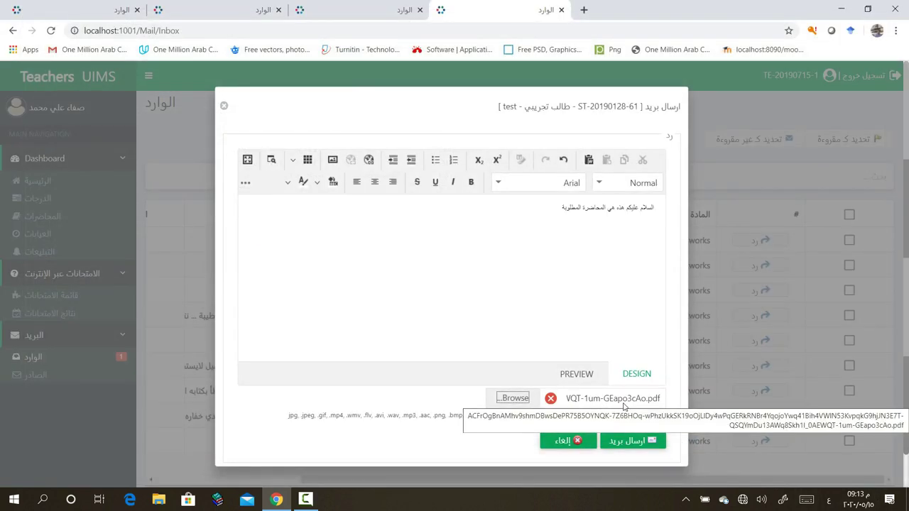
{"action": "left_click", "coordinate": [636, 447]}
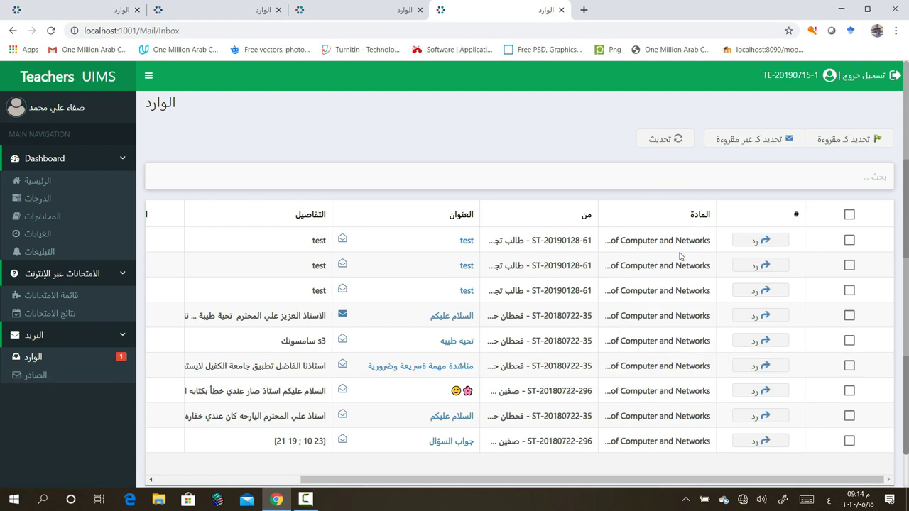
- Open the sent mail list and inspect its attachments and date columns, narrowing the التفاصيل column to fit them in view
{"action": "scroll", "coordinate": [683, 252], "scroll_direction": "down", "scroll_amount": 1}
{"action": "scroll", "coordinate": [685, 250], "scroll_direction": "down", "scroll_amount": 1}
{"action": "scroll", "coordinate": [687, 271], "scroll_direction": "up", "scroll_amount": 1}
{"action": "left_click", "coordinate": [49, 378]}
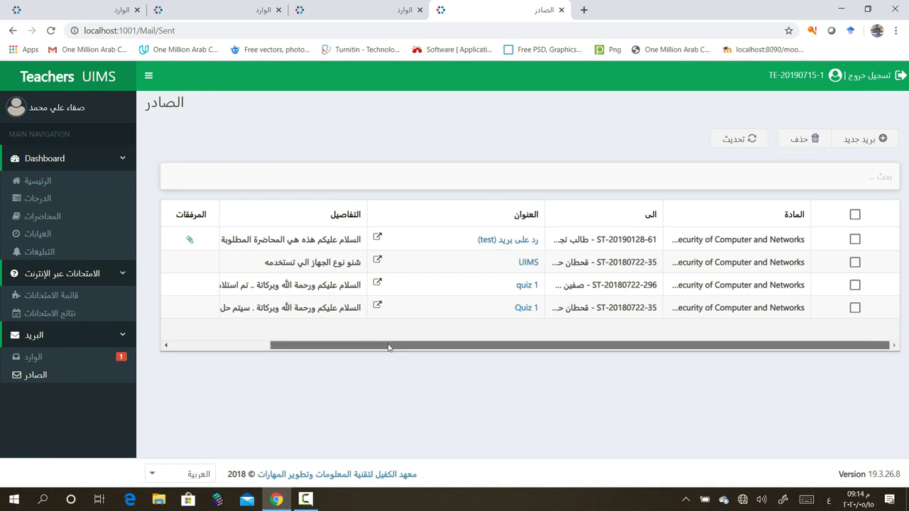
{"action": "left_click_drag", "start_coordinate": [388, 350], "coordinate": [239, 357]}
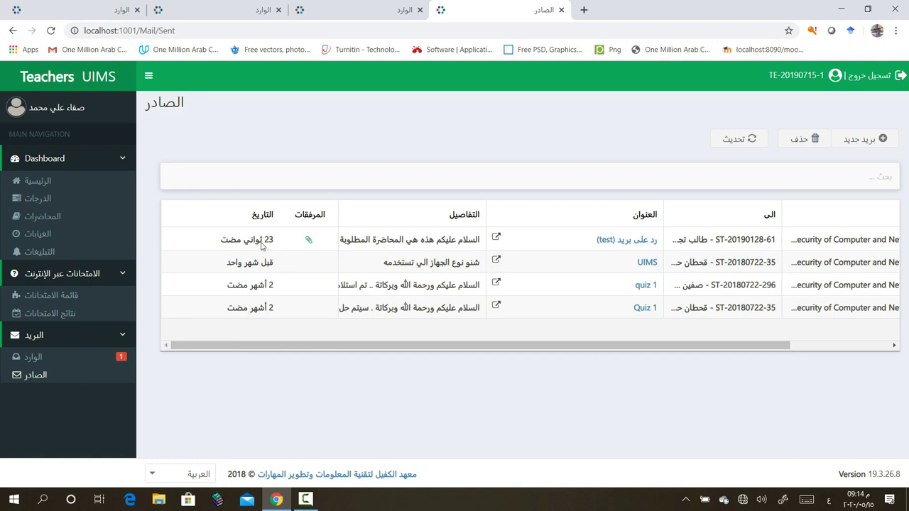
{"action": "mouse_move", "coordinate": [270, 245]}
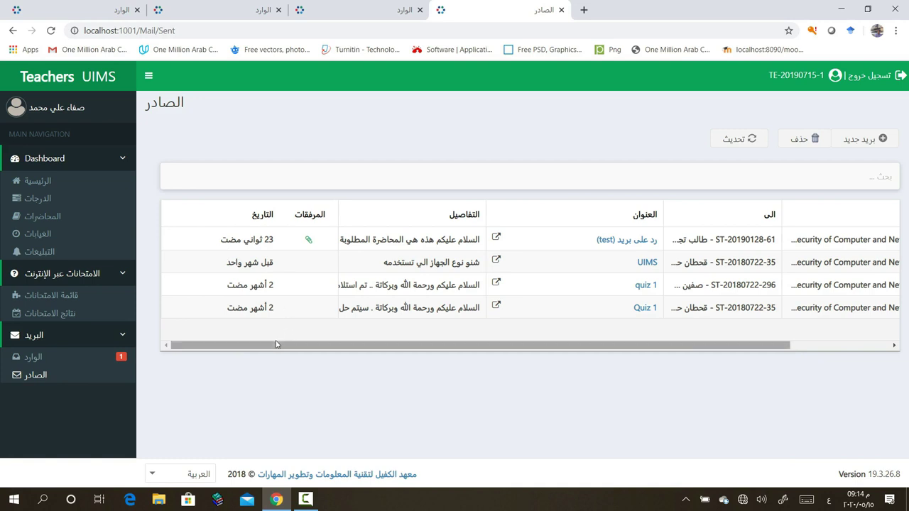
{"action": "left_click_drag", "start_coordinate": [277, 347], "coordinate": [401, 347]}
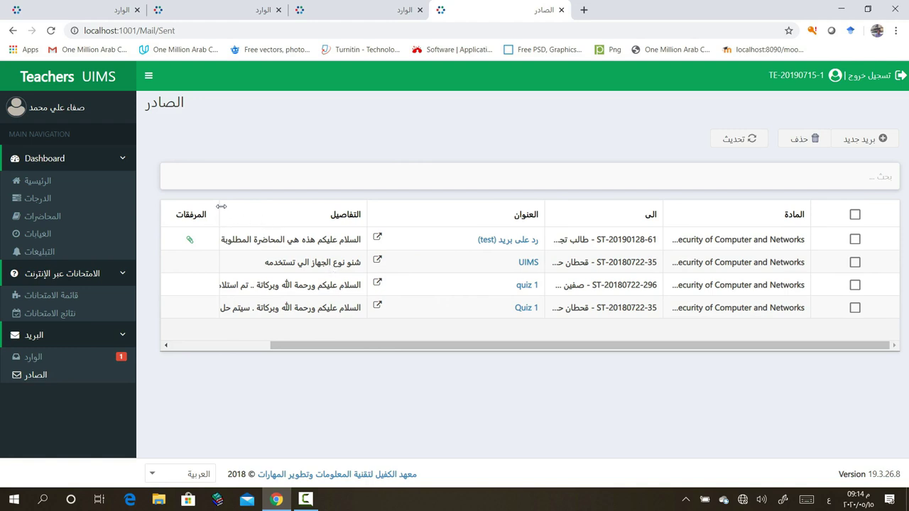
{"action": "left_click_drag", "start_coordinate": [222, 204], "coordinate": [355, 208]}
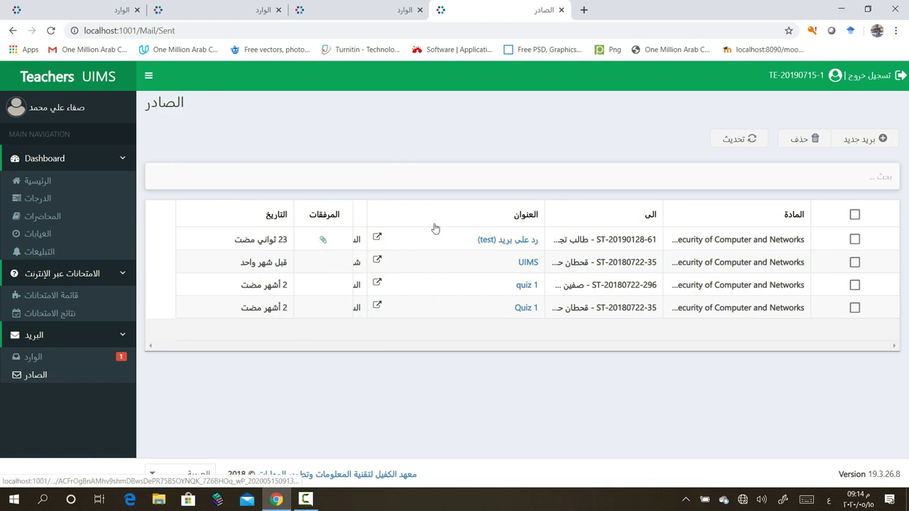
- Read the sent reply titled "رد على بريد (test)", return to the sent list and delete that reply
{"action": "left_click", "coordinate": [511, 241]}
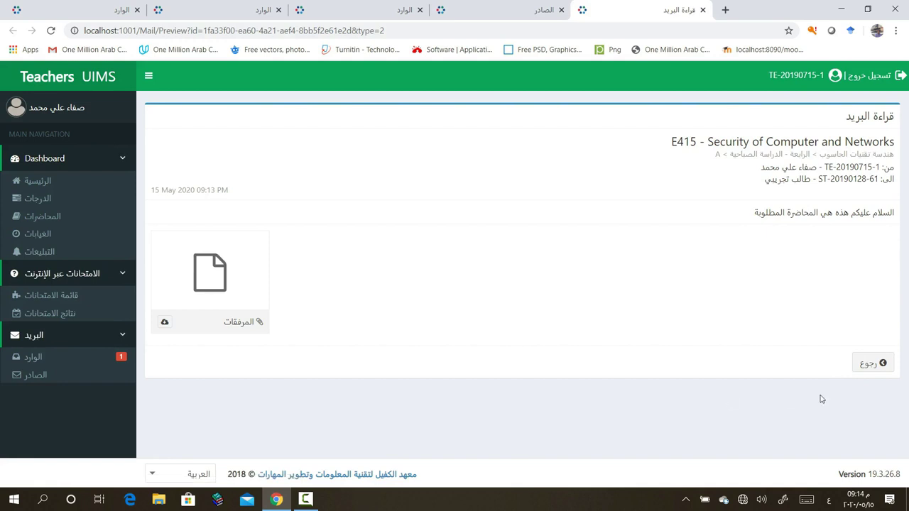
{"action": "left_click", "coordinate": [873, 363]}
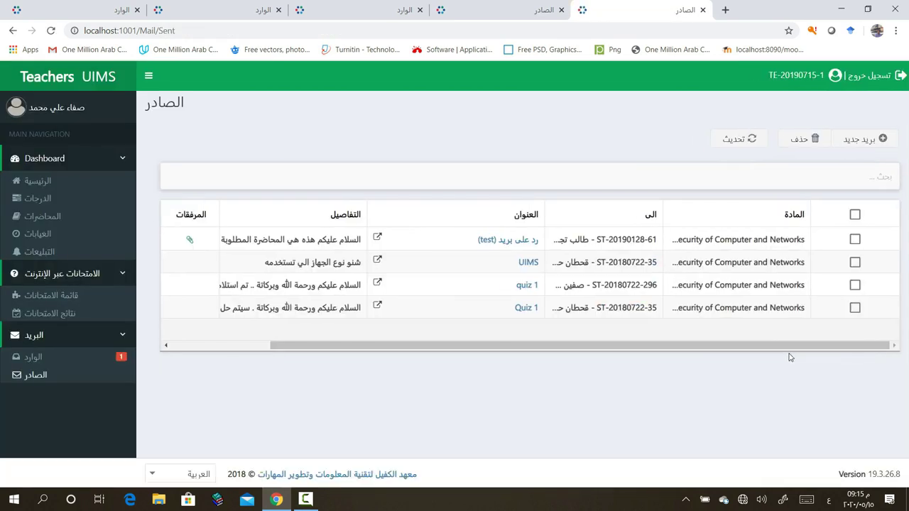
{"action": "left_click", "coordinate": [854, 240]}
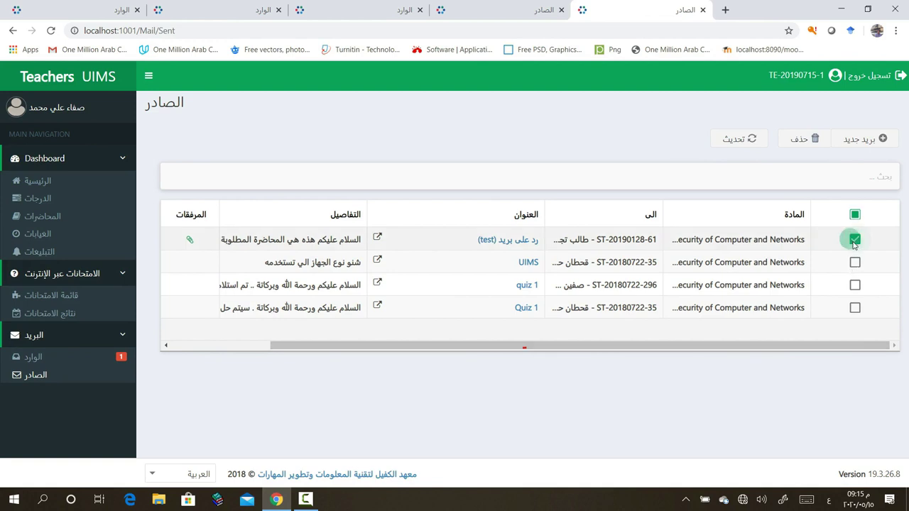
{"action": "left_click", "coordinate": [800, 140]}
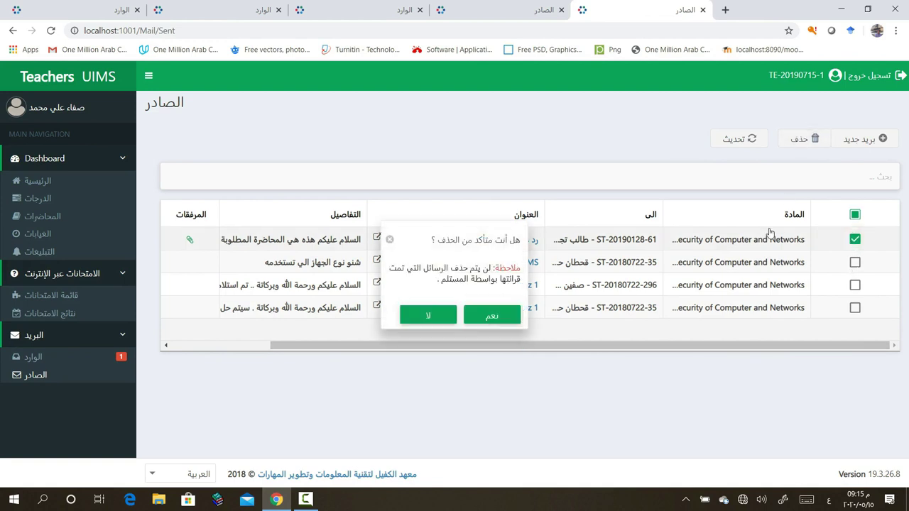
{"action": "left_click", "coordinate": [487, 318]}
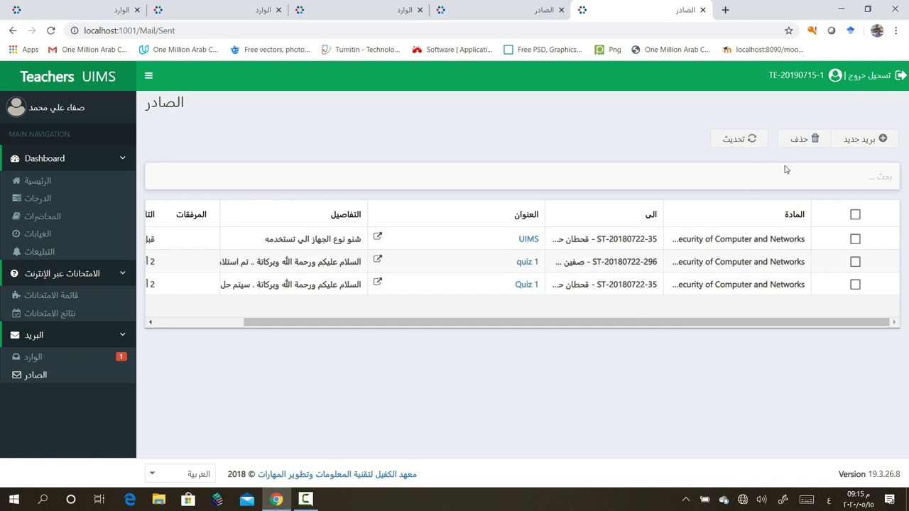
- Start a new message for COTE117 - Computer Programming 1, section هندسة تقنيات الحاسوب > الاولى - الدراسة المسائية > A
{"action": "left_click", "coordinate": [860, 141]}
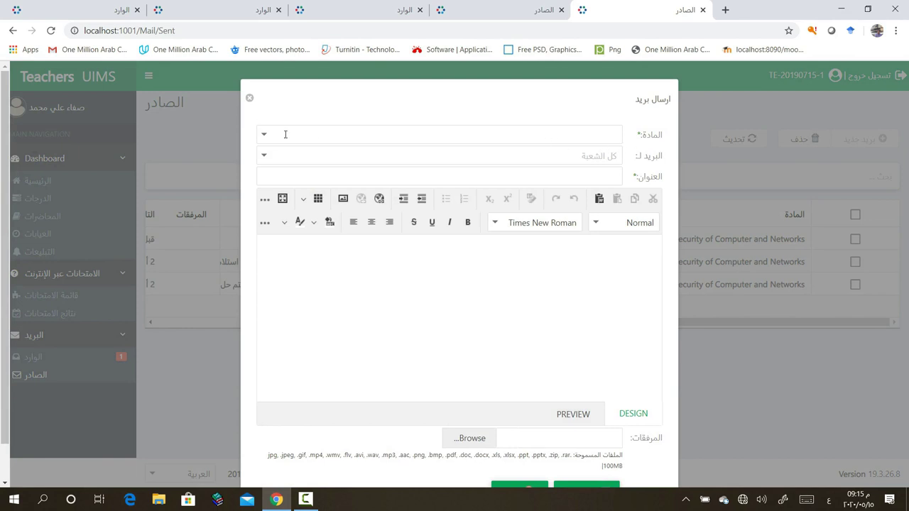
{"action": "left_click", "coordinate": [263, 135]}
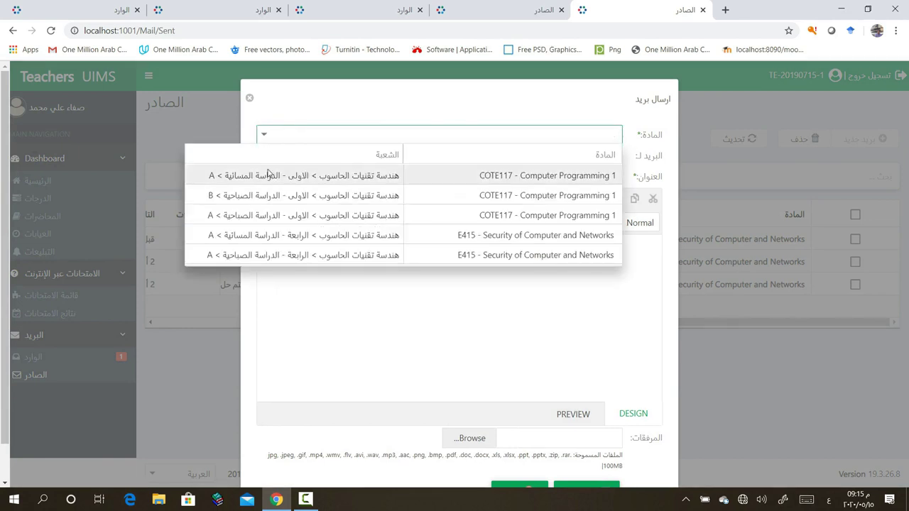
{"action": "left_click", "coordinate": [268, 175]}
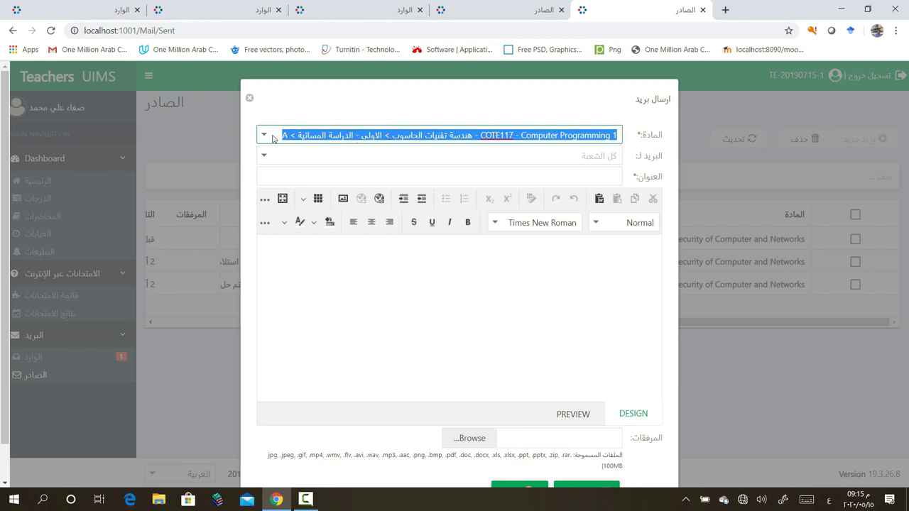
- Title the message "محاضرات جديدة" and write the body "السلام عليكم جميعا لقد تم ارسال محاضرة جديدة لكم"
{"action": "left_click", "coordinate": [475, 174]}
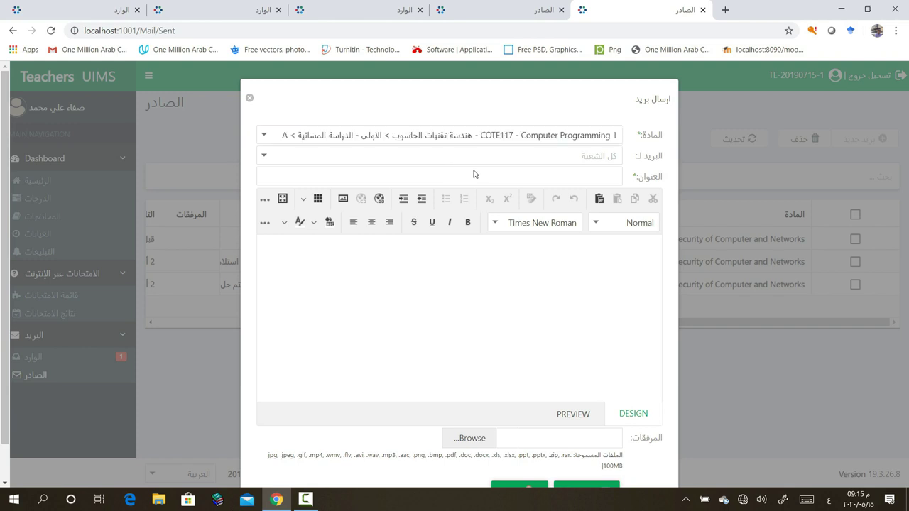
{"action": "left_click", "coordinate": [478, 176]}
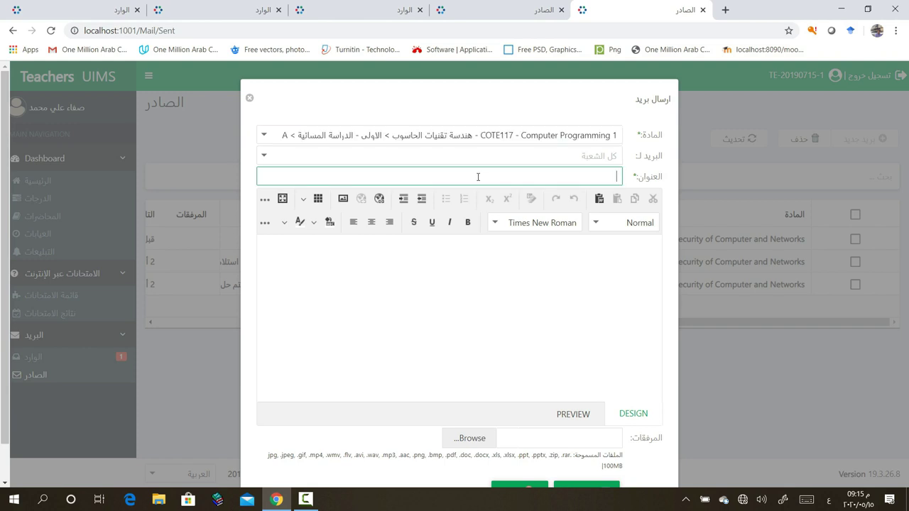
{"action": "type", "text": "محاضرات جديدة"}
{"action": "left_click", "coordinate": [589, 258]}
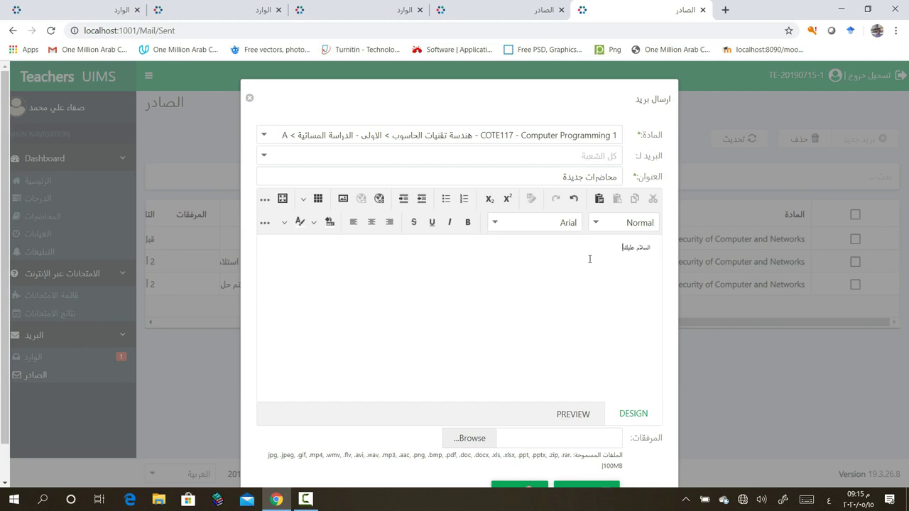
{"action": "type", "text": "السلام عليكم جميعا لقد تم ارسال محاضرة ج"}
{"action": "type", "text": "ديدة لكم"}
- Address the message to the second, seventh, eighth, twelfth, fourteenth and fifteenth students on the first page of the student list
{"action": "left_click", "coordinate": [264, 157]}
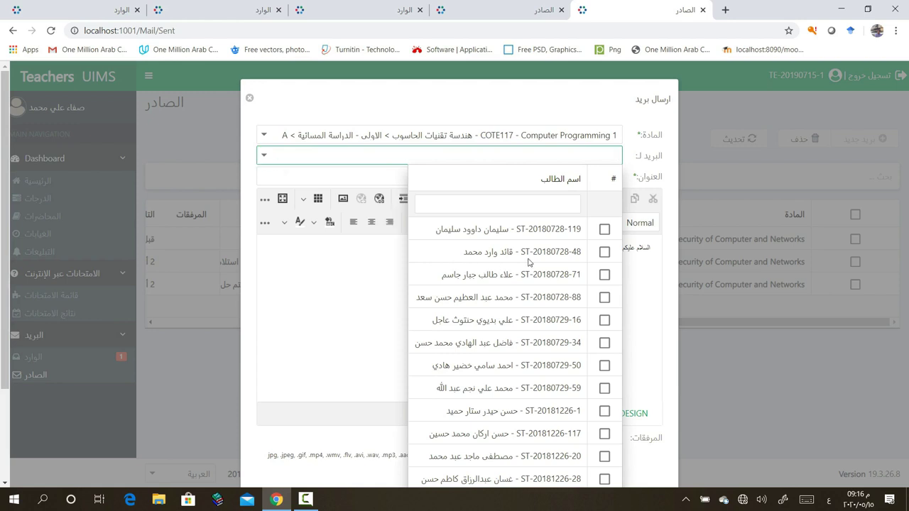
{"action": "left_click", "coordinate": [605, 252]}
{"action": "left_click", "coordinate": [605, 252]}
{"action": "left_click", "coordinate": [605, 262]}
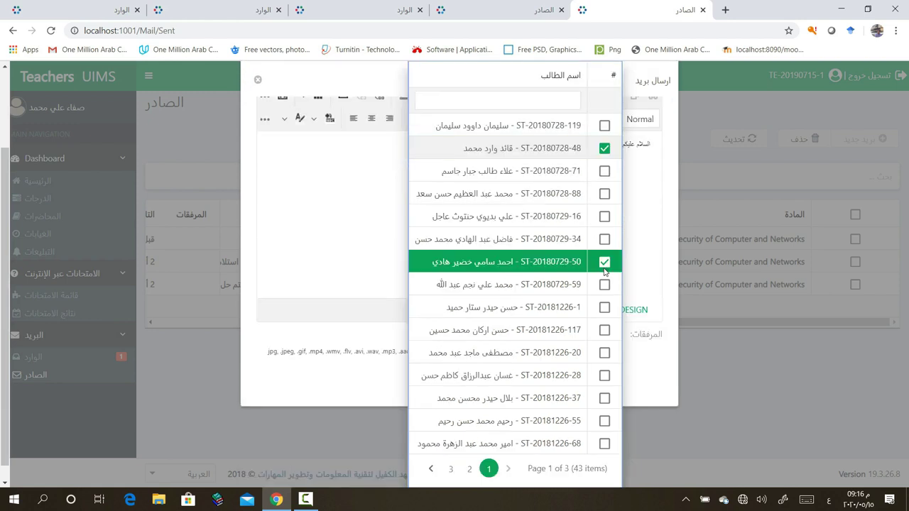
{"action": "left_click", "coordinate": [605, 285]}
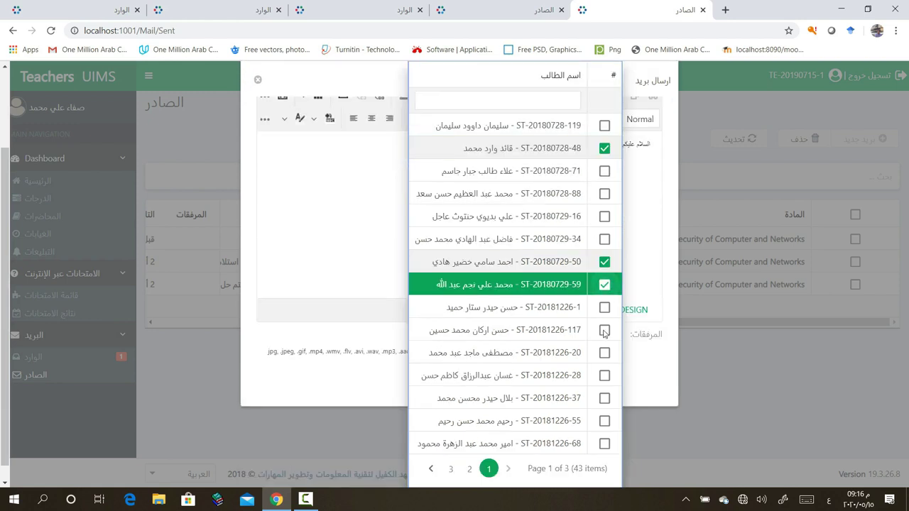
{"action": "left_click", "coordinate": [605, 377]}
{"action": "left_click", "coordinate": [605, 421]}
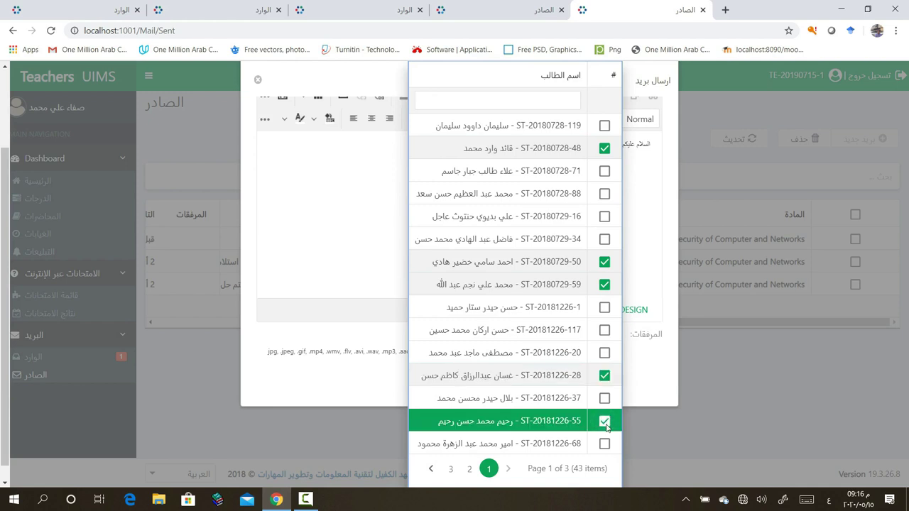
{"action": "left_click", "coordinate": [604, 444]}
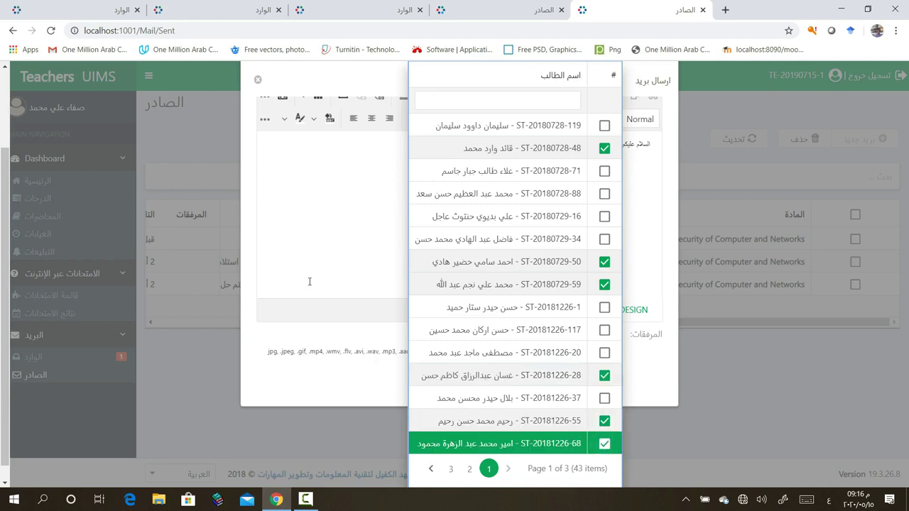
{"action": "left_click", "coordinate": [325, 259]}
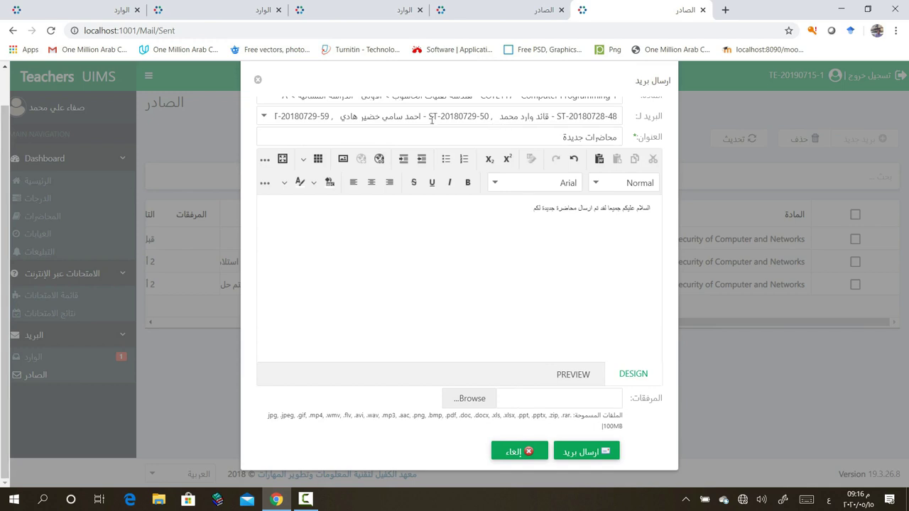
- Attach the 126 KB PDF file to the new message, review the completed form and send the message to the selected students
{"action": "left_click", "coordinate": [481, 402]}
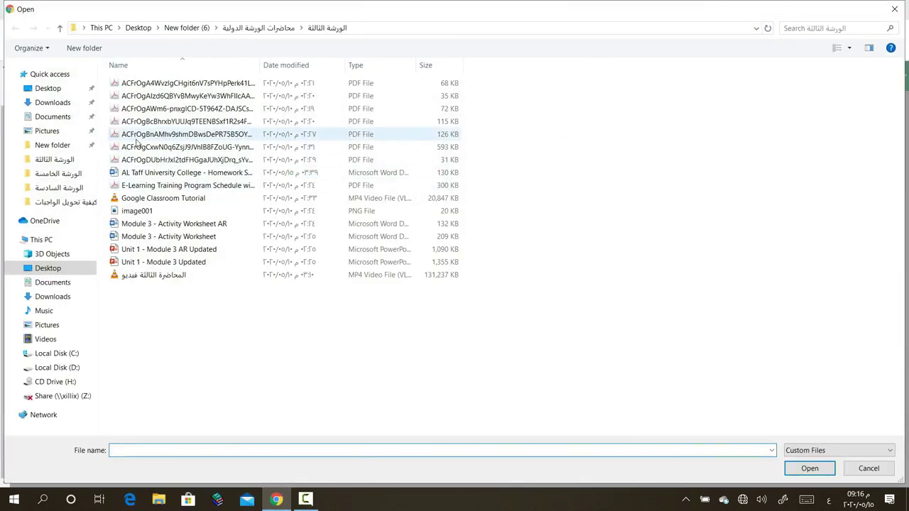
{"action": "left_click", "coordinate": [136, 136]}
{"action": "left_click", "coordinate": [808, 468]}
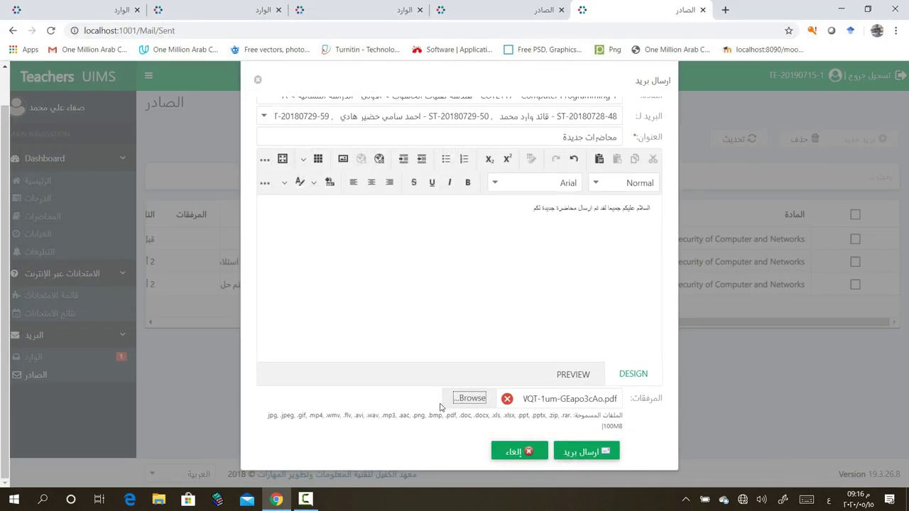
{"action": "scroll", "coordinate": [570, 386], "scroll_direction": "up", "scroll_amount": 1}
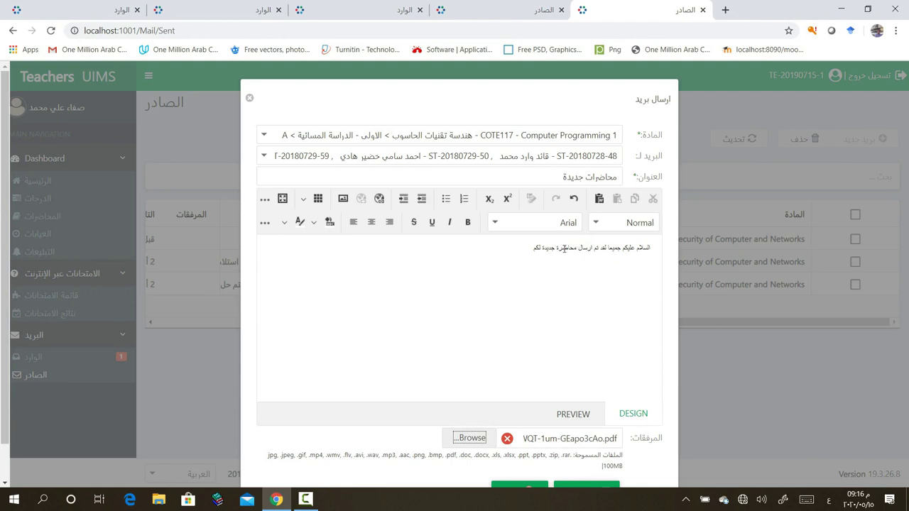
{"action": "scroll", "coordinate": [550, 308], "scroll_direction": "down", "scroll_amount": 1}
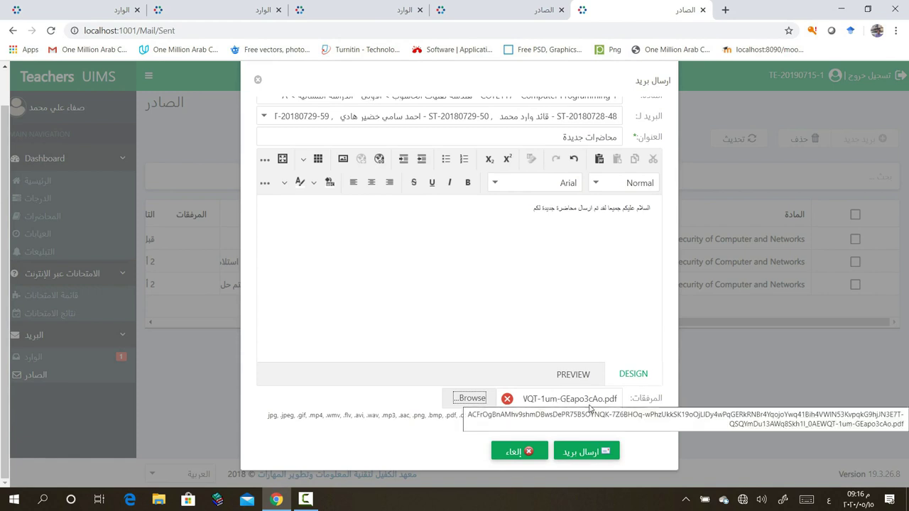
{"action": "left_click", "coordinate": [594, 453]}
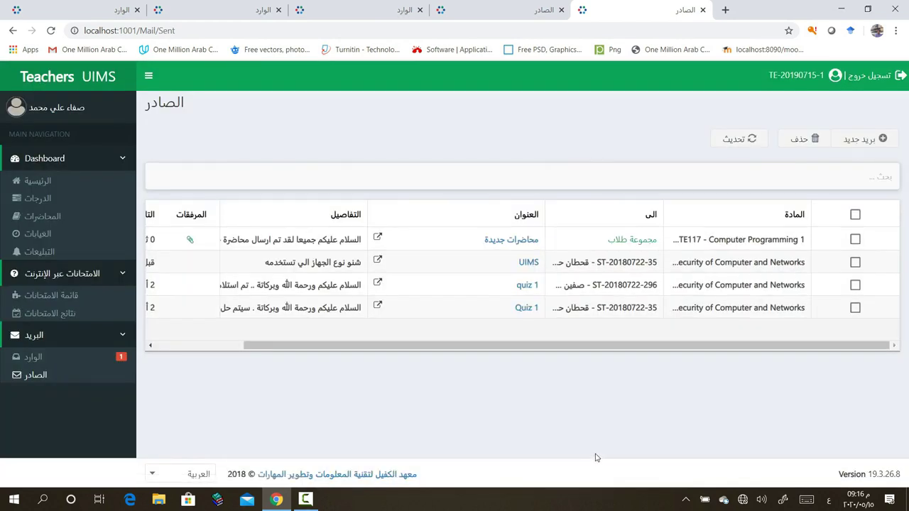
- Check the recipient group of the sent message "محاضرات جديدة", read the message in its own page and close that page
{"action": "left_click", "coordinate": [635, 244]}
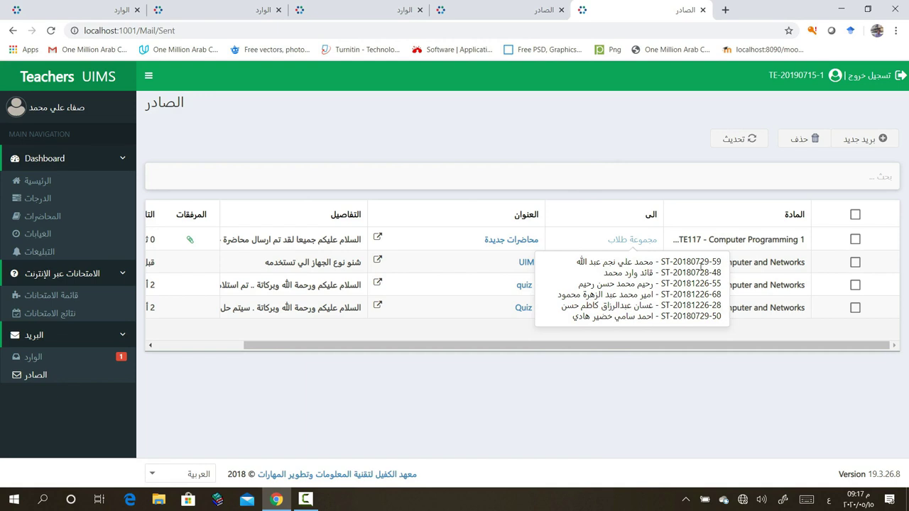
{"action": "left_click", "coordinate": [473, 178]}
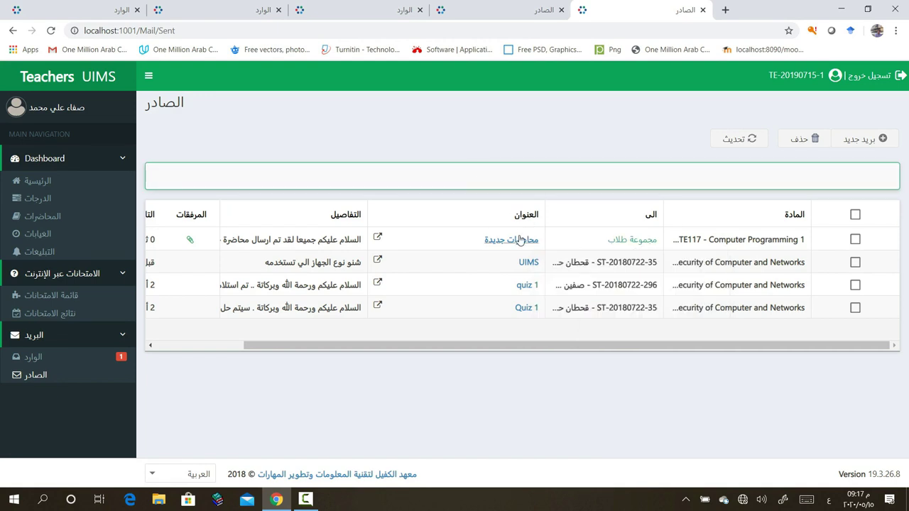
{"action": "left_click", "coordinate": [513, 244]}
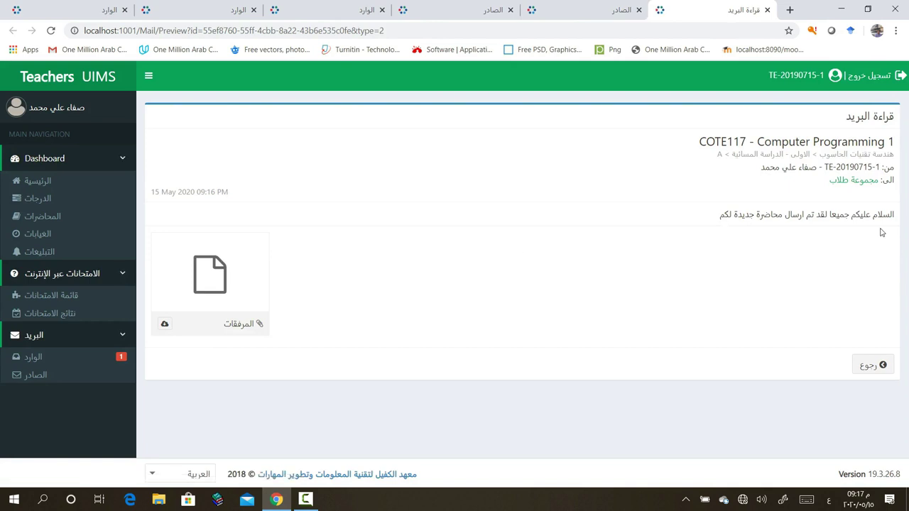
{"action": "left_click", "coordinate": [766, 10]}
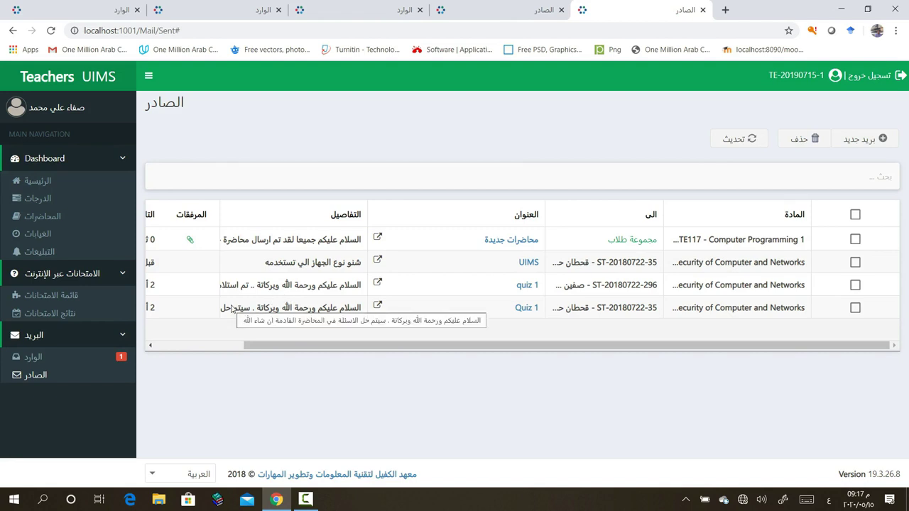